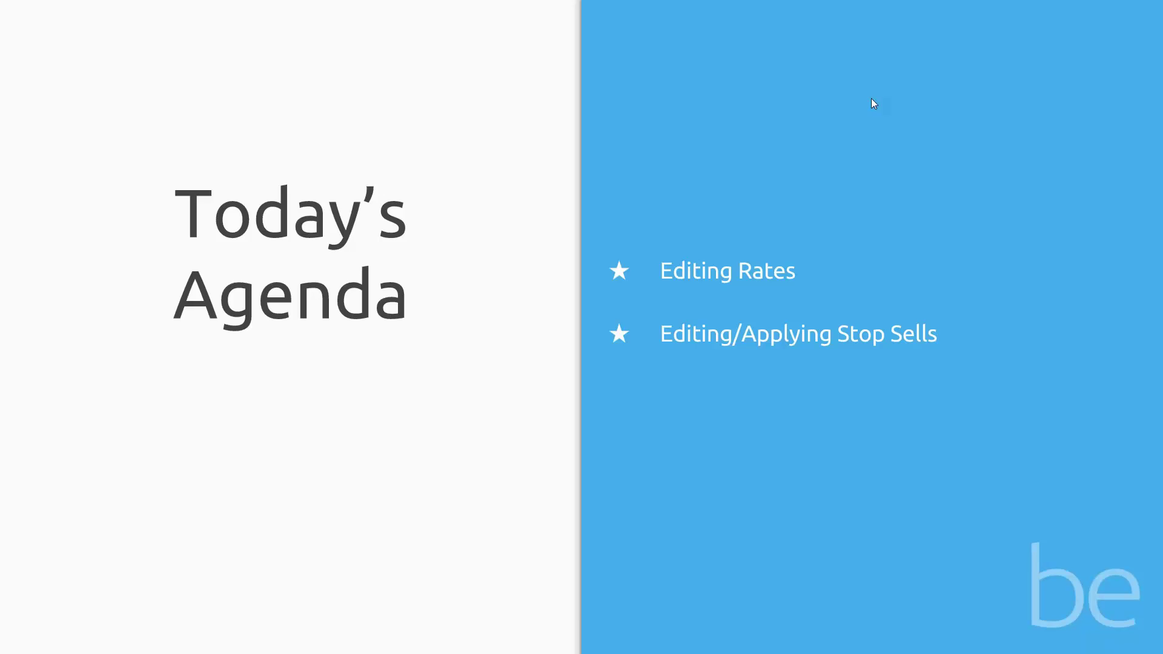
pyautogui.press('Right')
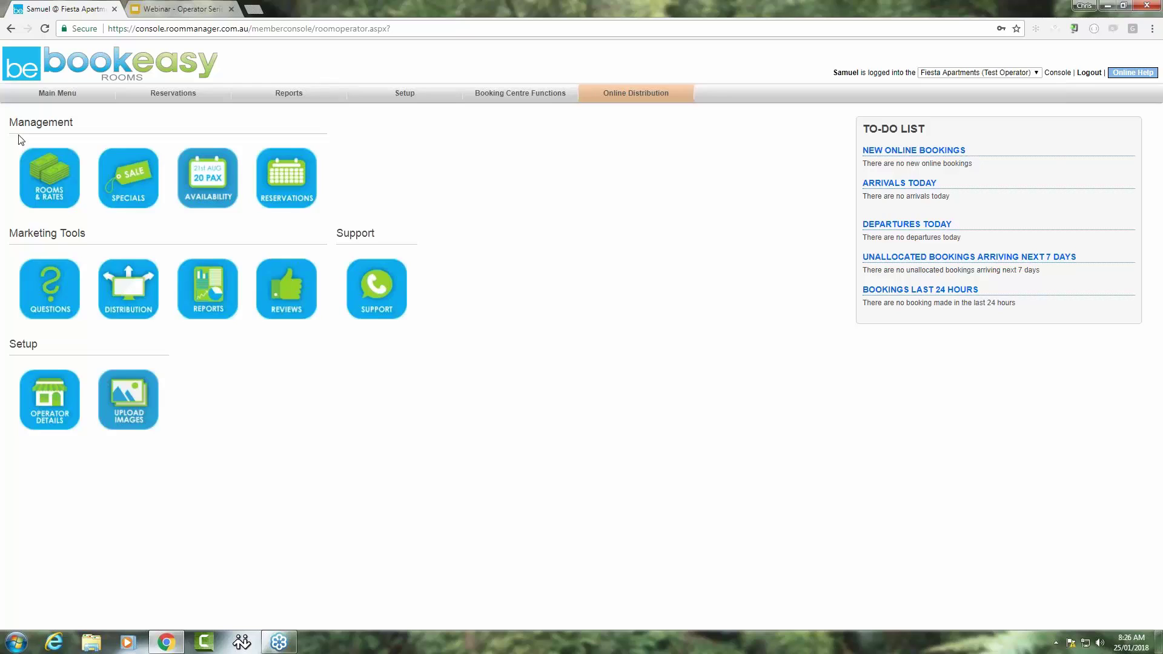
# Open the daily rates of the Studio Apartment from the list of rooms and rates
pyautogui.click(68, 203)
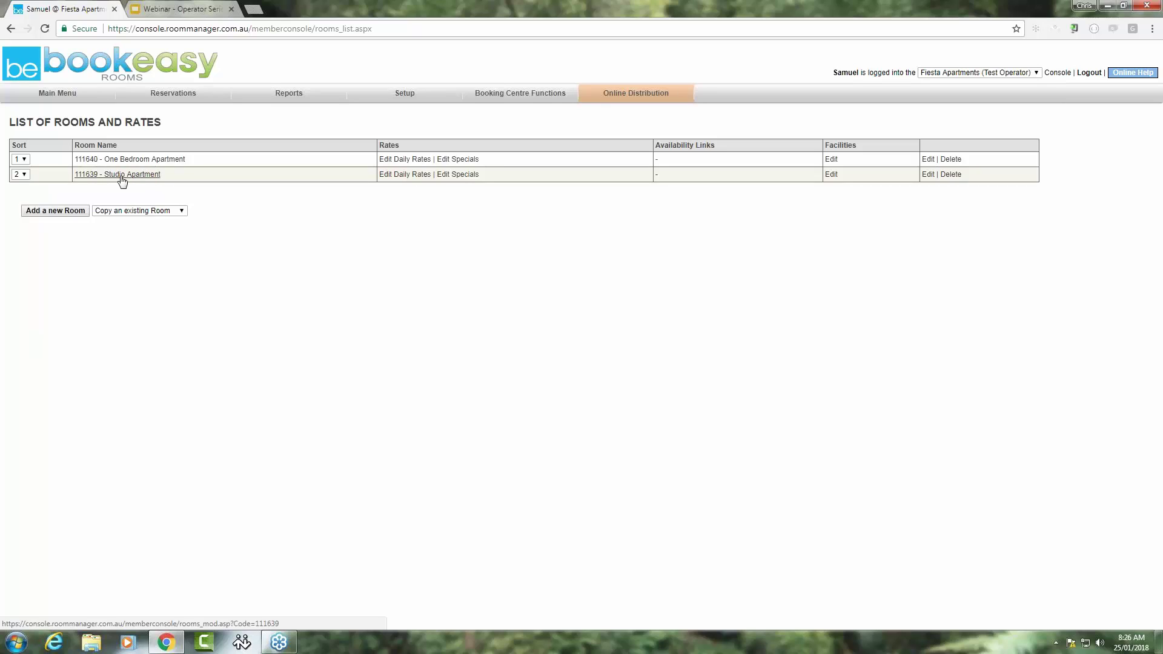
pyautogui.click(402, 175)
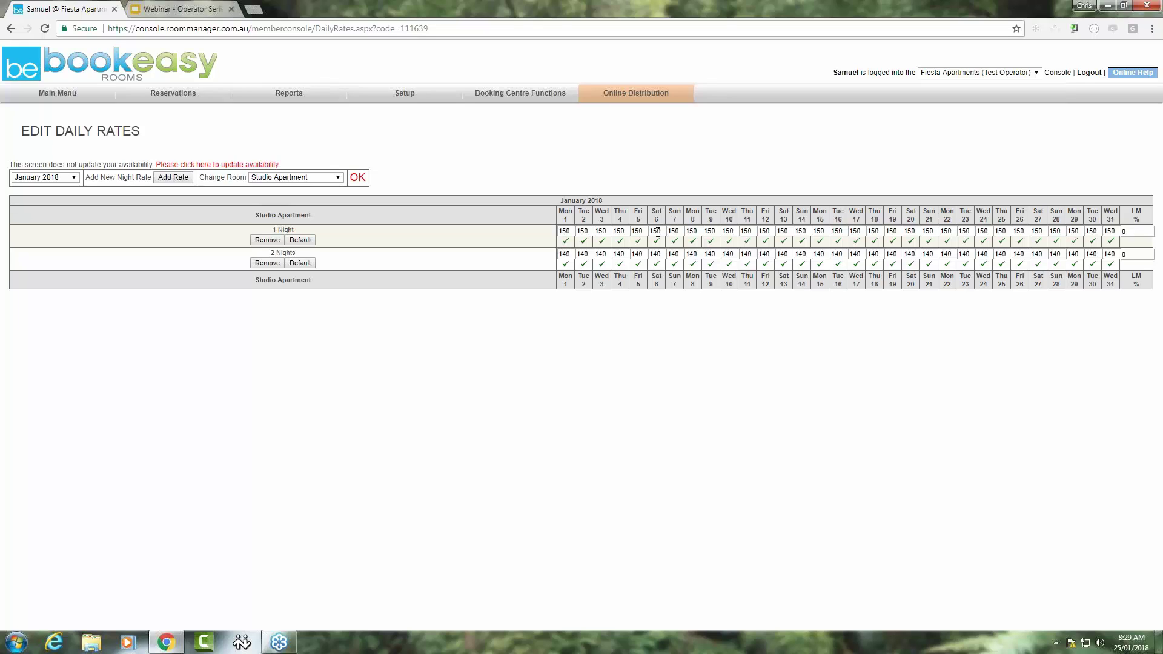
# Start a rate edit for the Studio Apartment's 1 Night rate covering 1-Jan-2018 to 1-Dec-2018
pyautogui.click(658, 232)
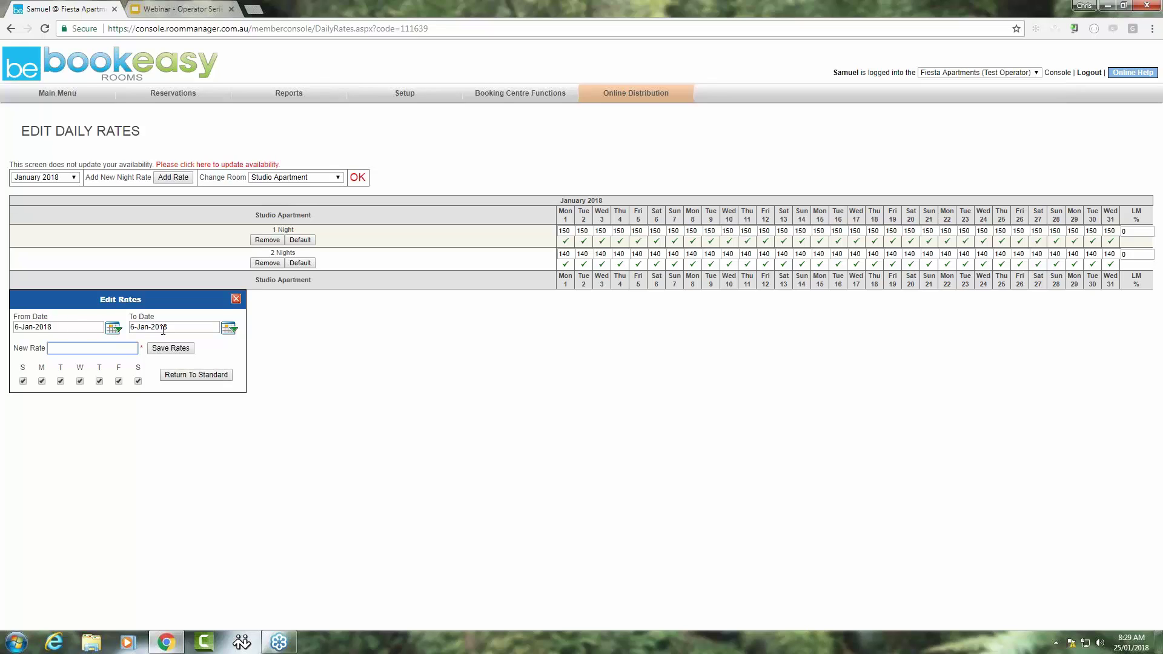
pyautogui.click(113, 328)
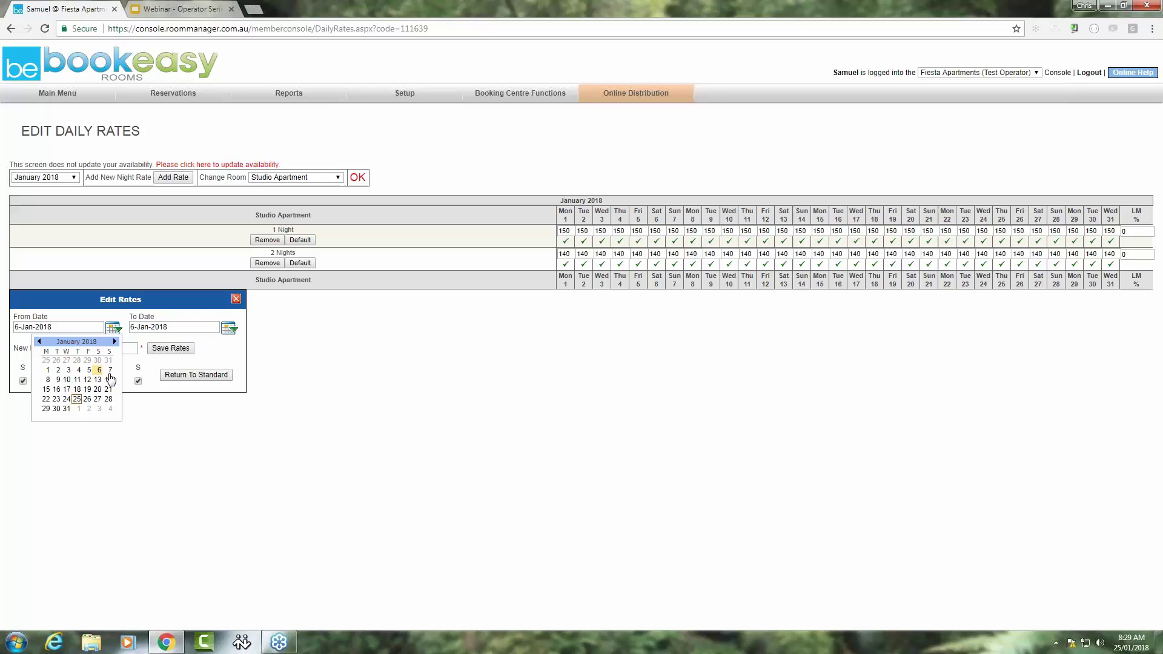
pyautogui.click(48, 370)
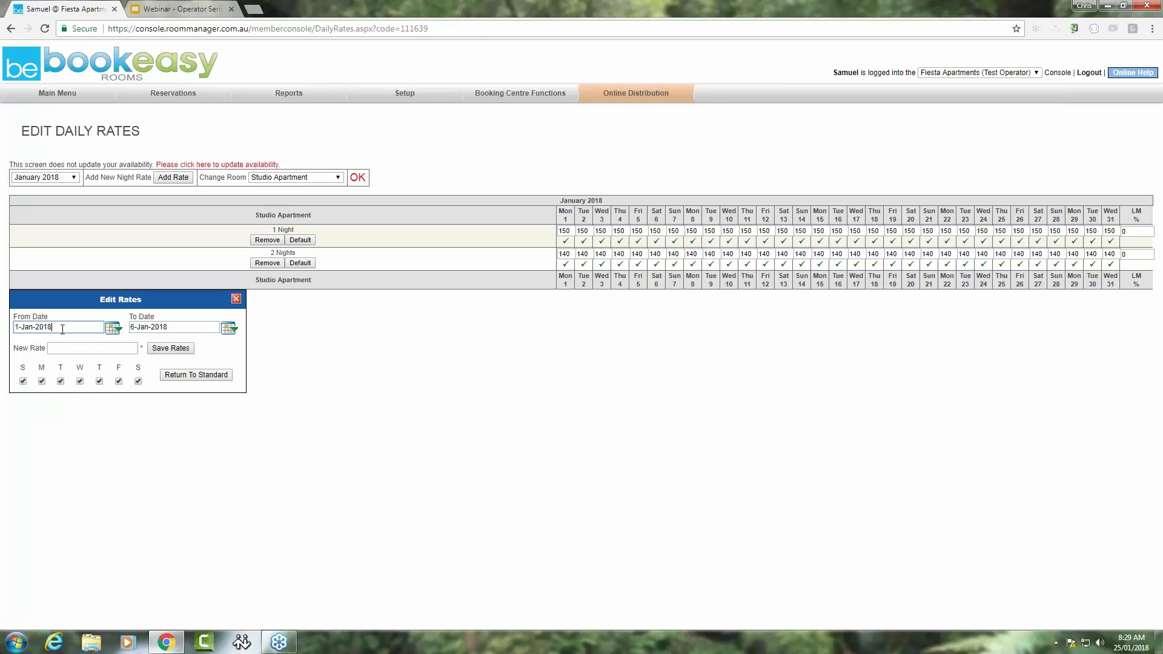
pyautogui.click(176, 328)
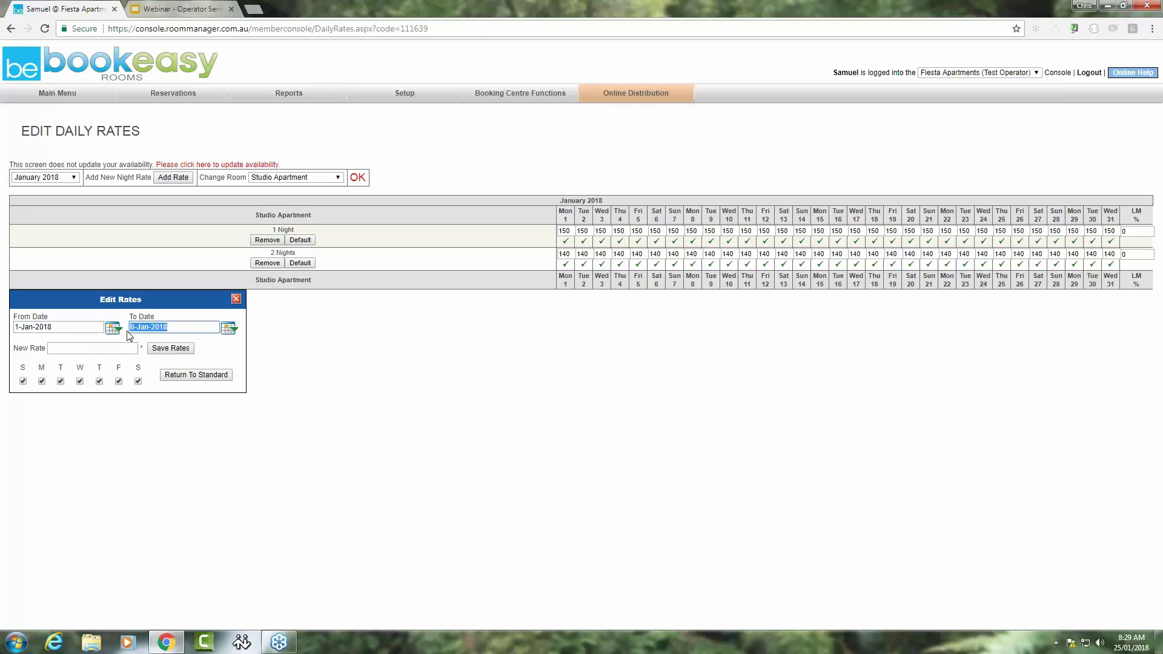
pyautogui.click(230, 330)
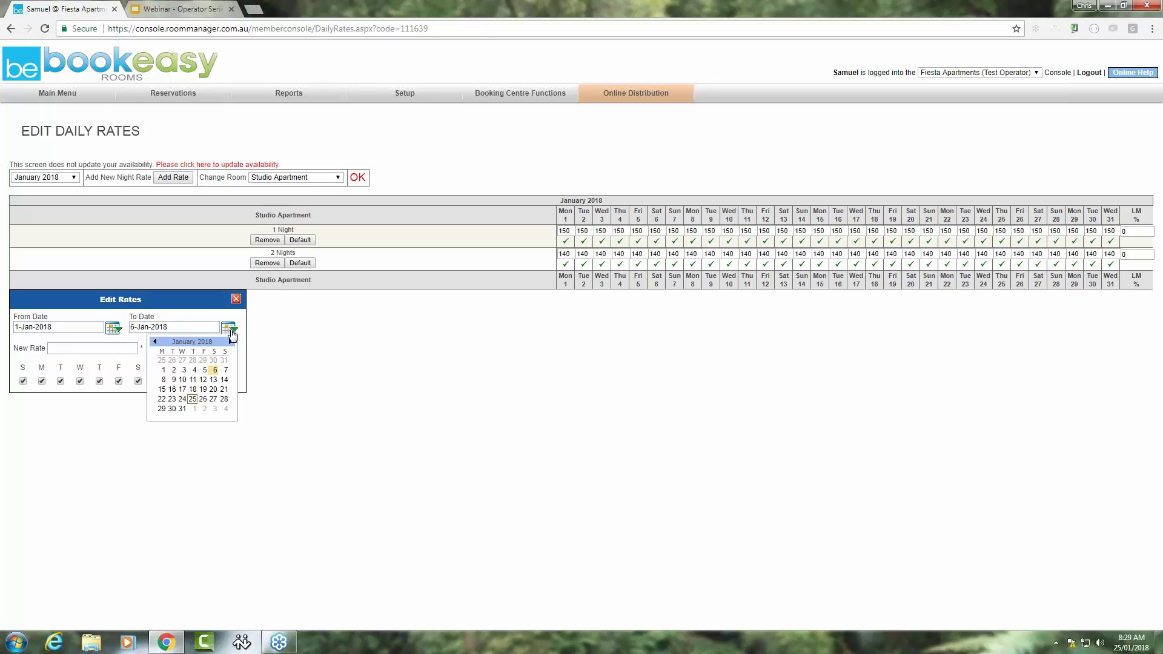
pyautogui.click(231, 330)
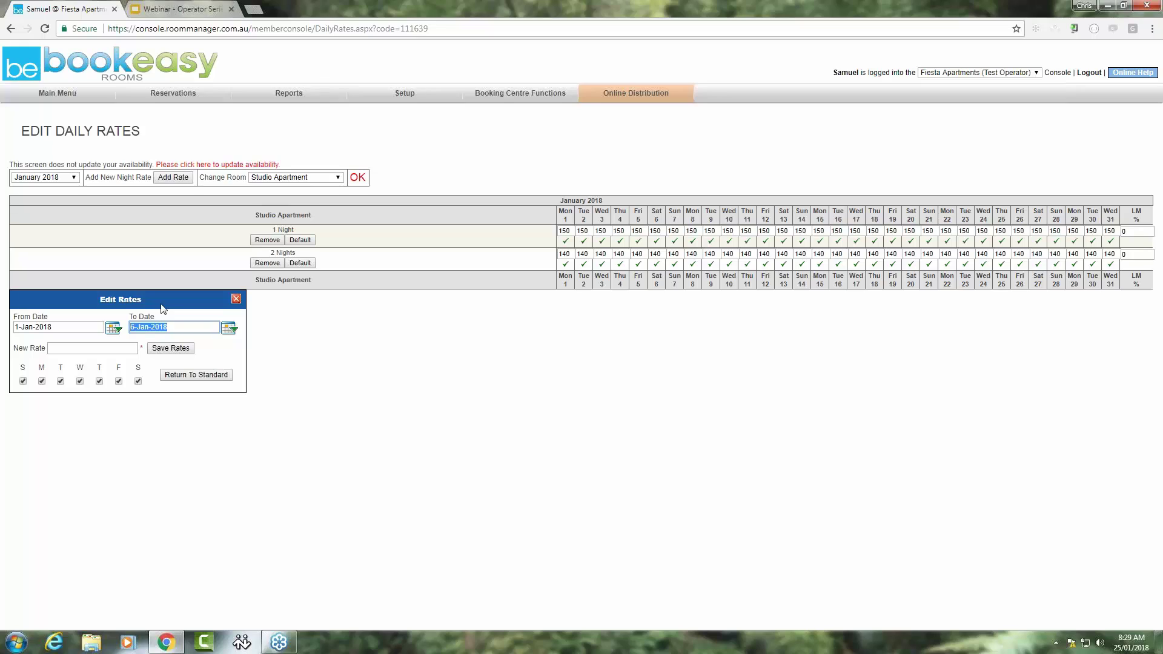
pyautogui.write('Dec-2018')
# Set the new 1 Night rate to 165 for Fridays and Saturdays only and save it
pyautogui.click(105, 349)
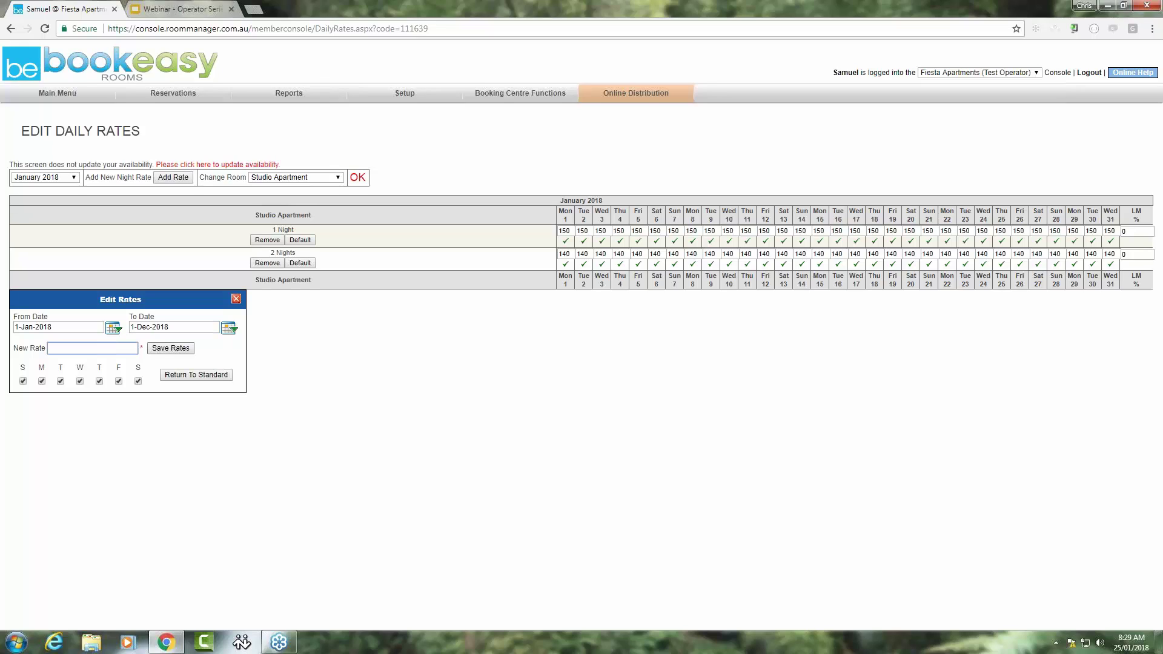
pyautogui.write('165')
pyautogui.click(23, 382)
pyautogui.click(42, 382)
pyautogui.click(61, 382)
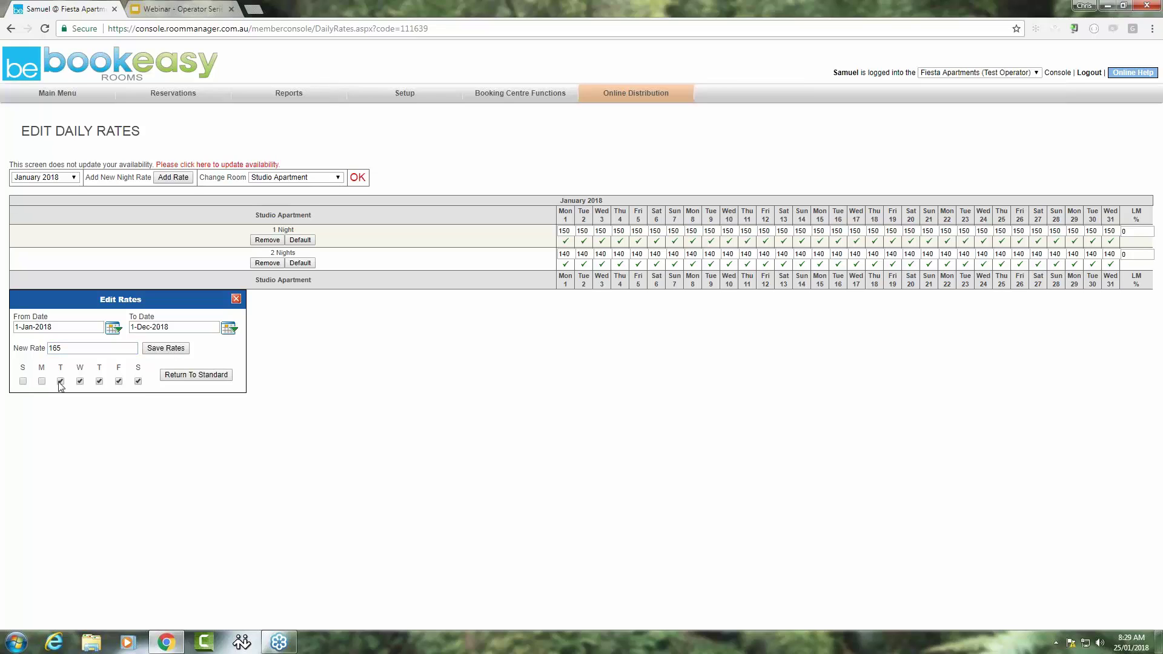
pyautogui.click(80, 382)
pyautogui.click(99, 382)
pyautogui.click(165, 349)
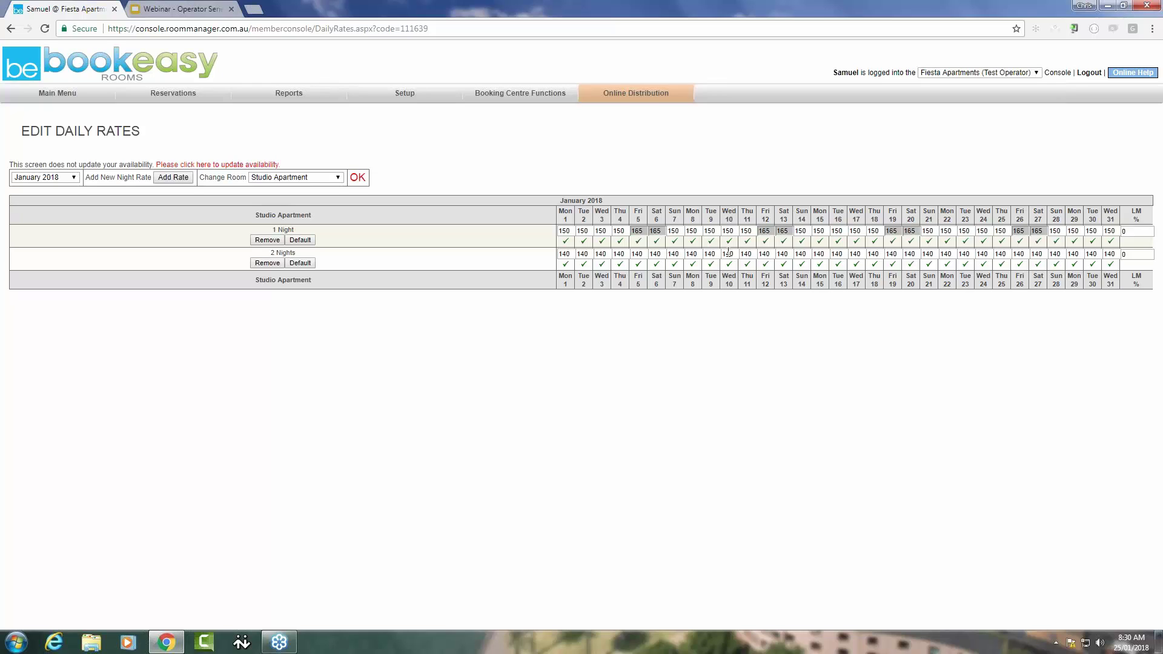
# Set the 2 Nights rate to 165 on Fridays and Saturdays from 1-Jan-2018 to 31-Dec-2018 and save it
pyautogui.click(728, 253)
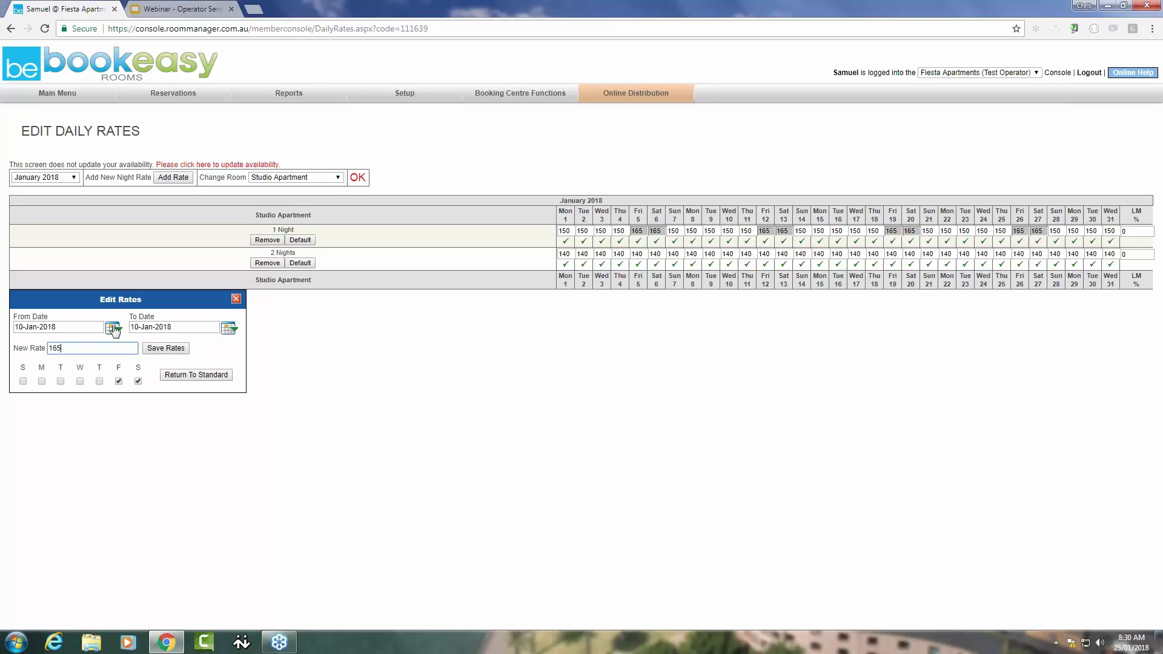
pyautogui.click(113, 328)
pyautogui.click(48, 369)
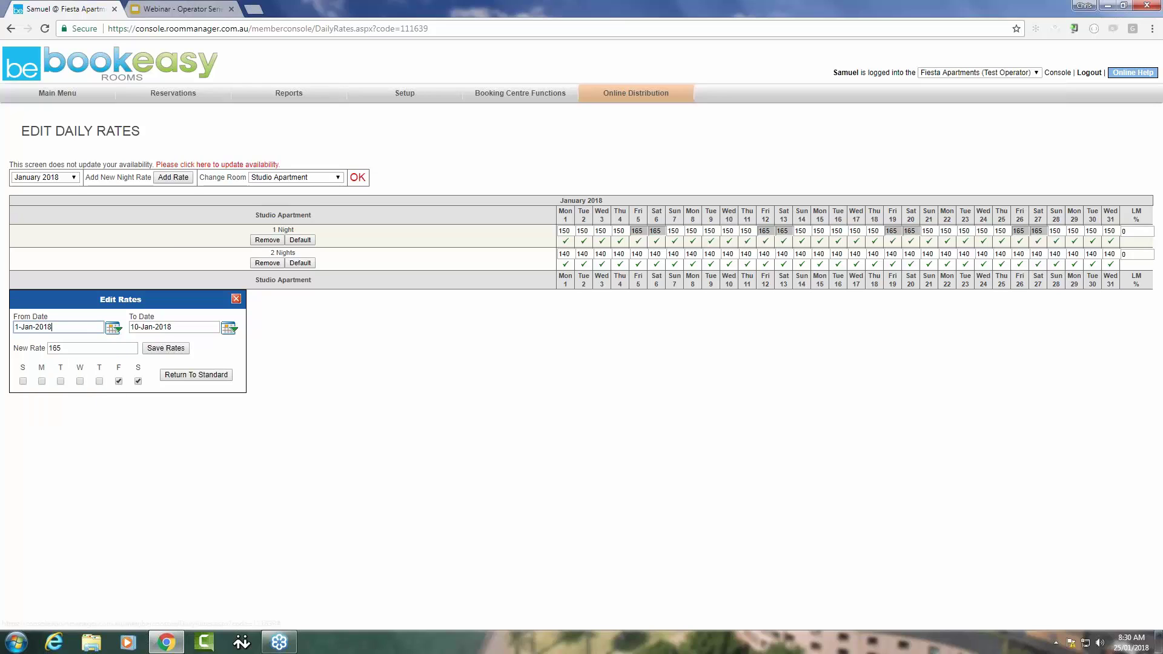
pyautogui.moveTo(138, 327)
pyautogui.mouseDown()
pyautogui.moveTo(172, 327)
pyautogui.moveTo(123, 331)
pyautogui.mouseUp()
pyautogui.write('3')
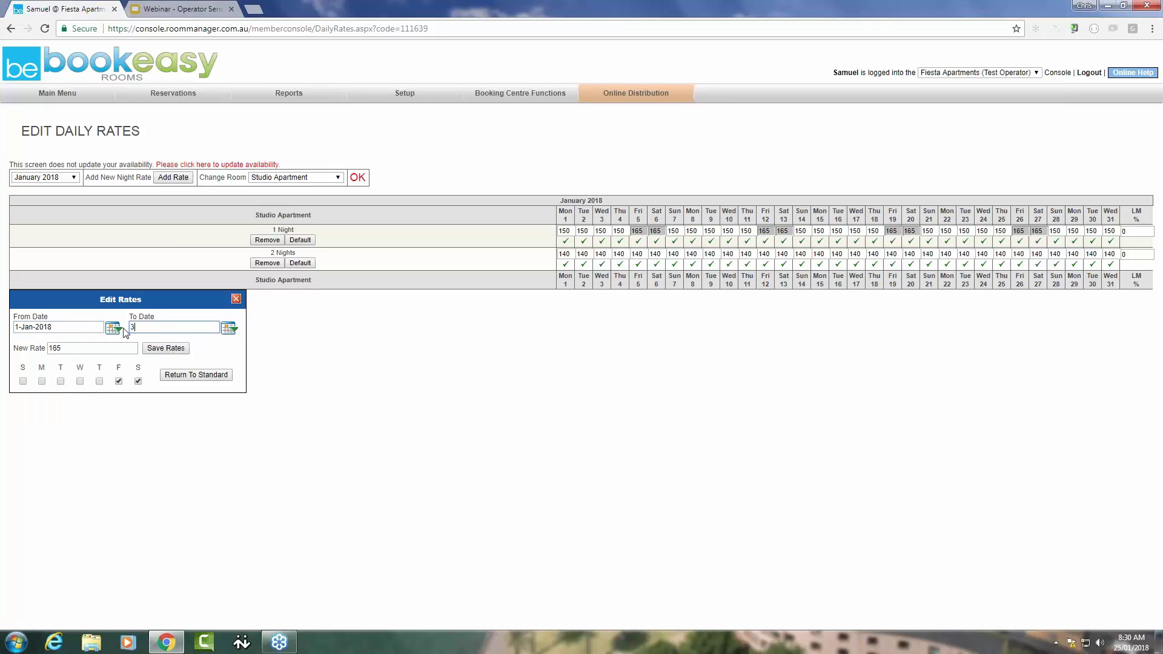
pyautogui.write('1-Dec-2018')
pyautogui.click(105, 350)
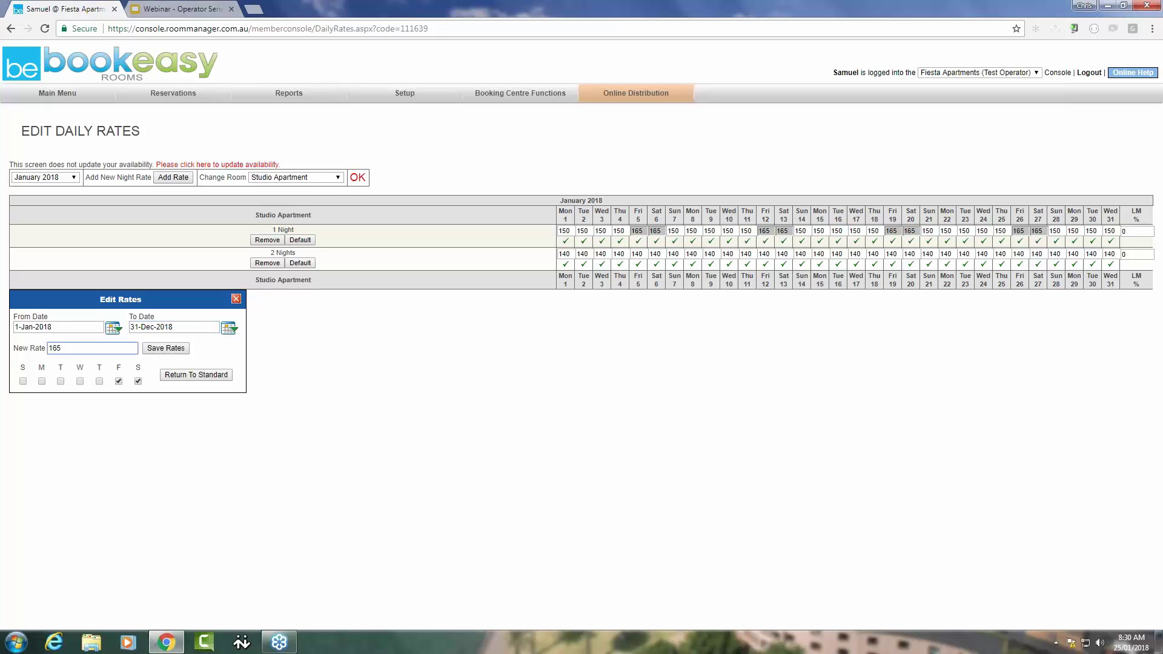
pyautogui.click(168, 350)
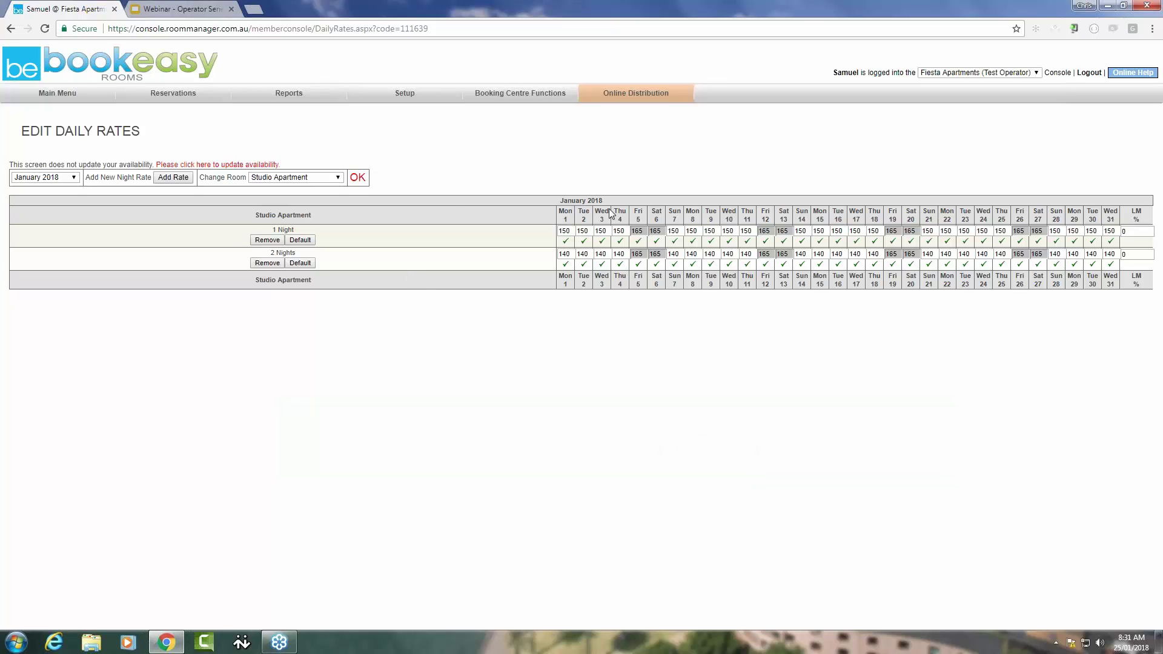
# Show December 2018 and start a 2 Nights rate edit covering 23-Dec-2018 to 5-Jan-2019
pyautogui.click(75, 178)
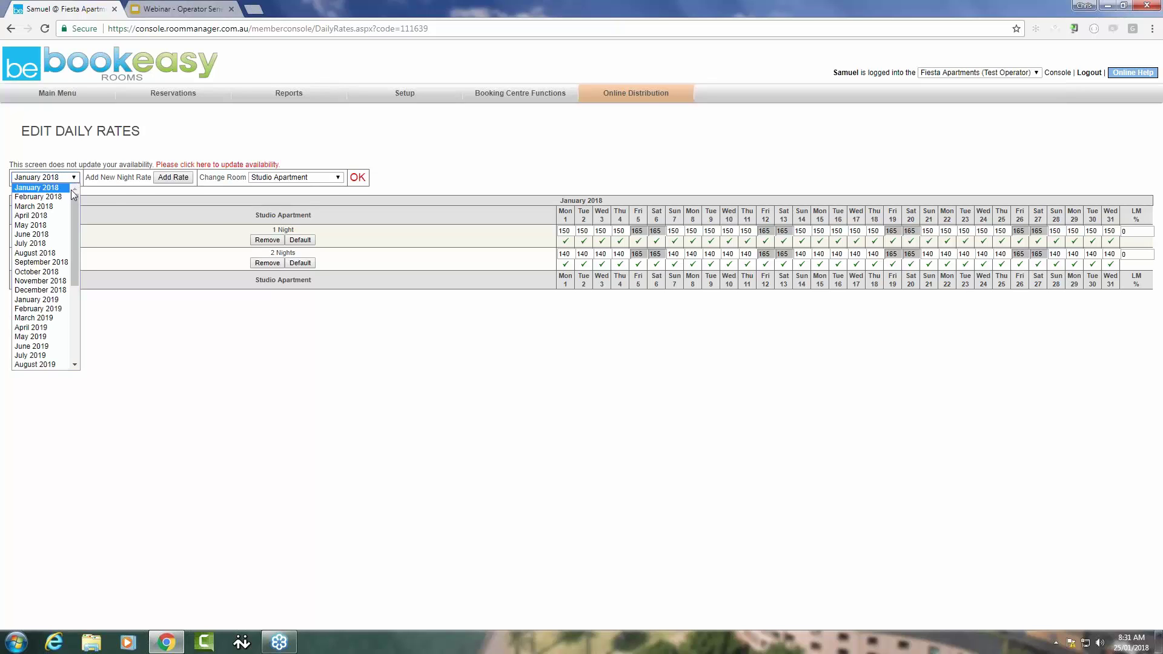
pyautogui.click(46, 294)
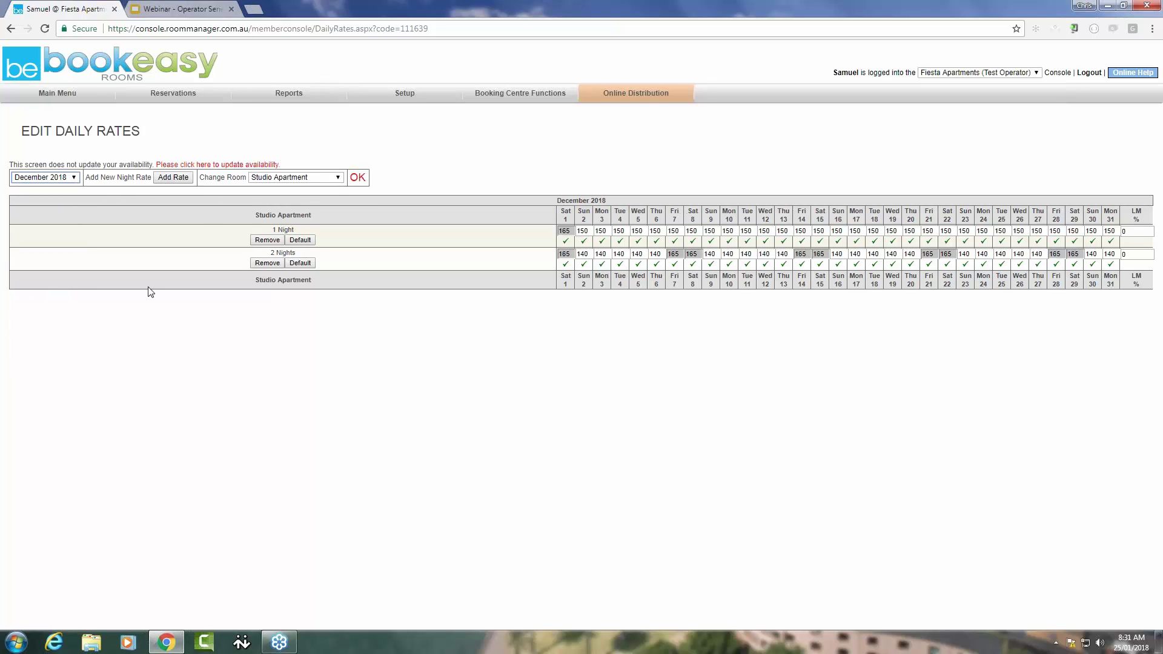
pyautogui.click(751, 254)
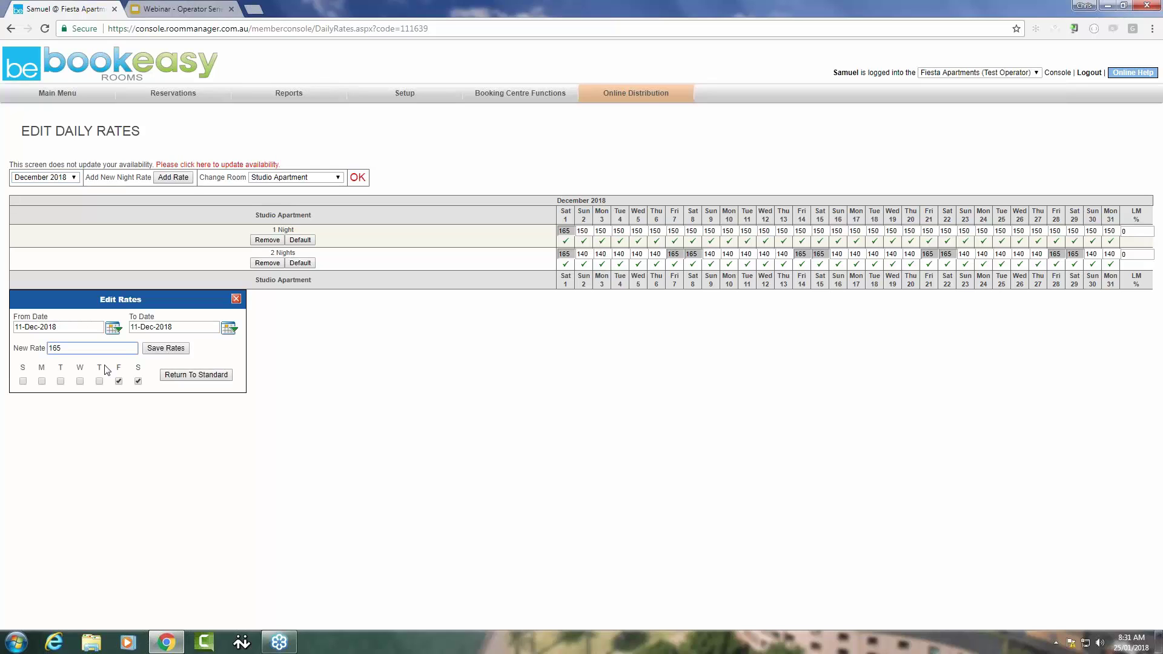
pyautogui.click(62, 328)
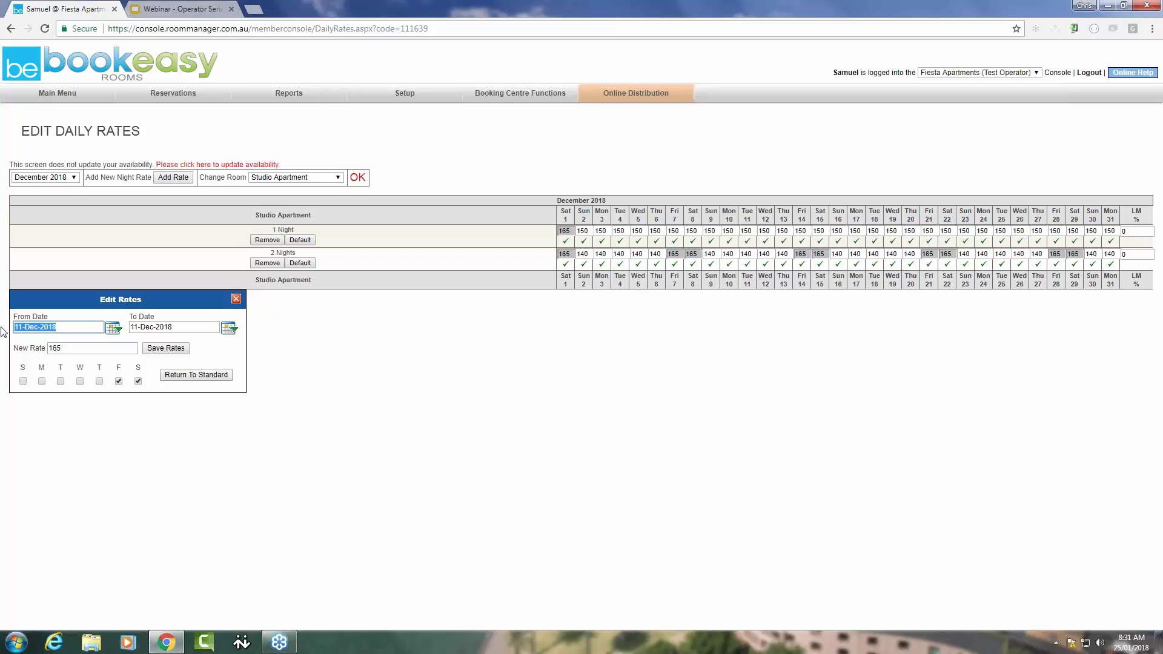
pyautogui.write('23-Dec-2018')
pyautogui.click(228, 327)
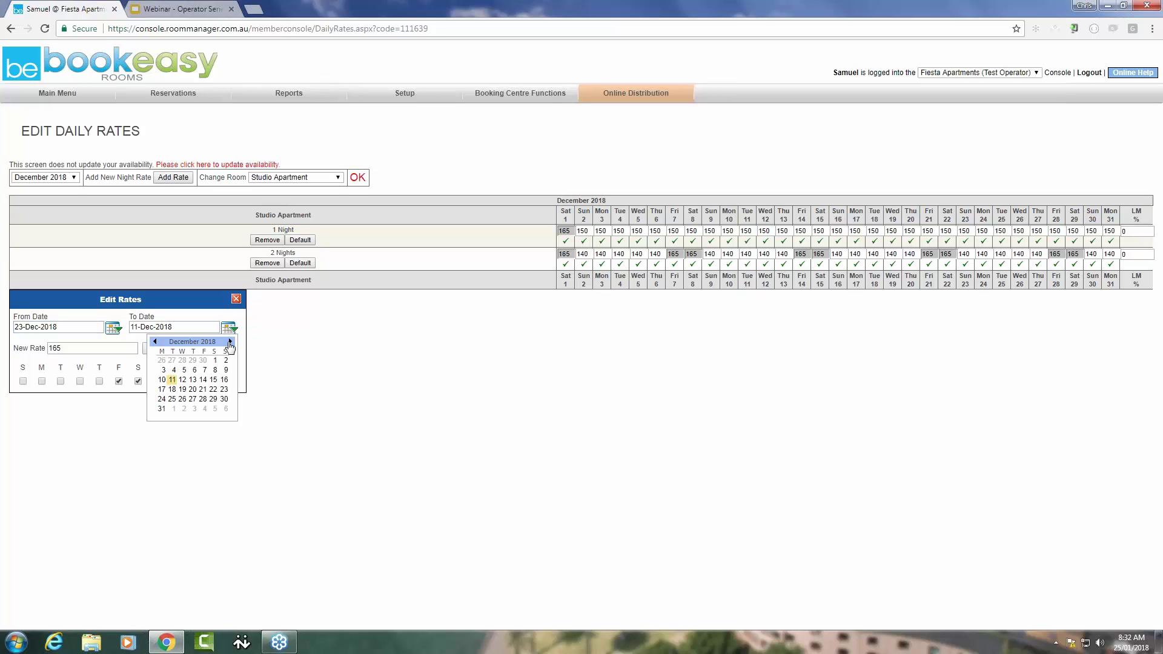
pyautogui.click(230, 343)
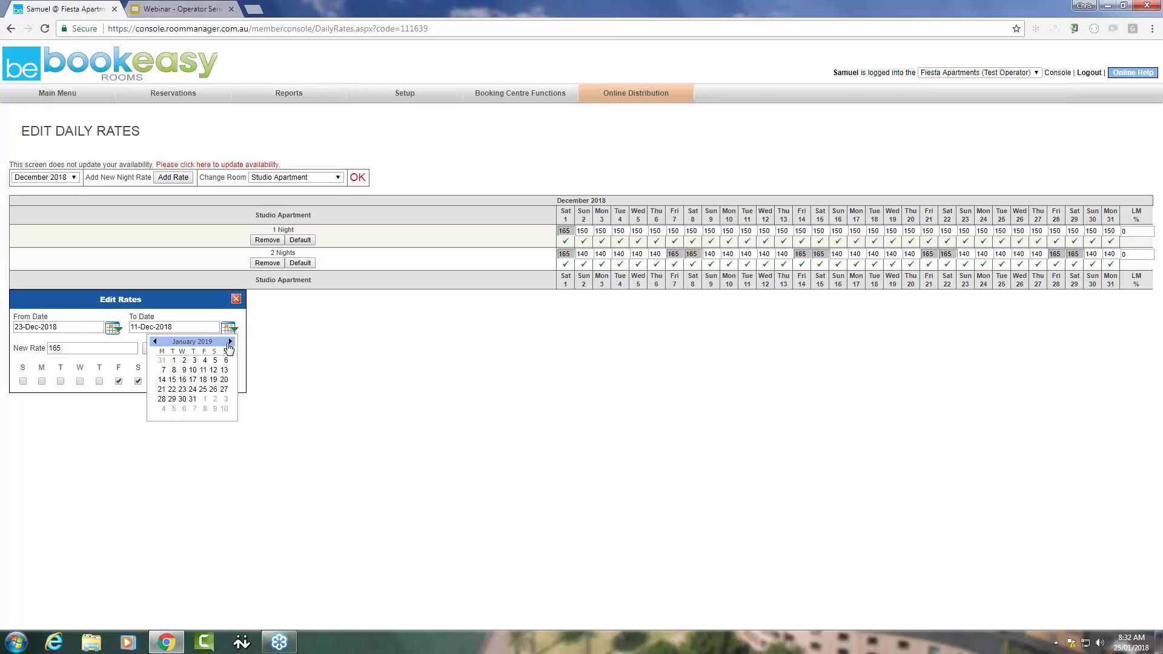
pyautogui.click(218, 361)
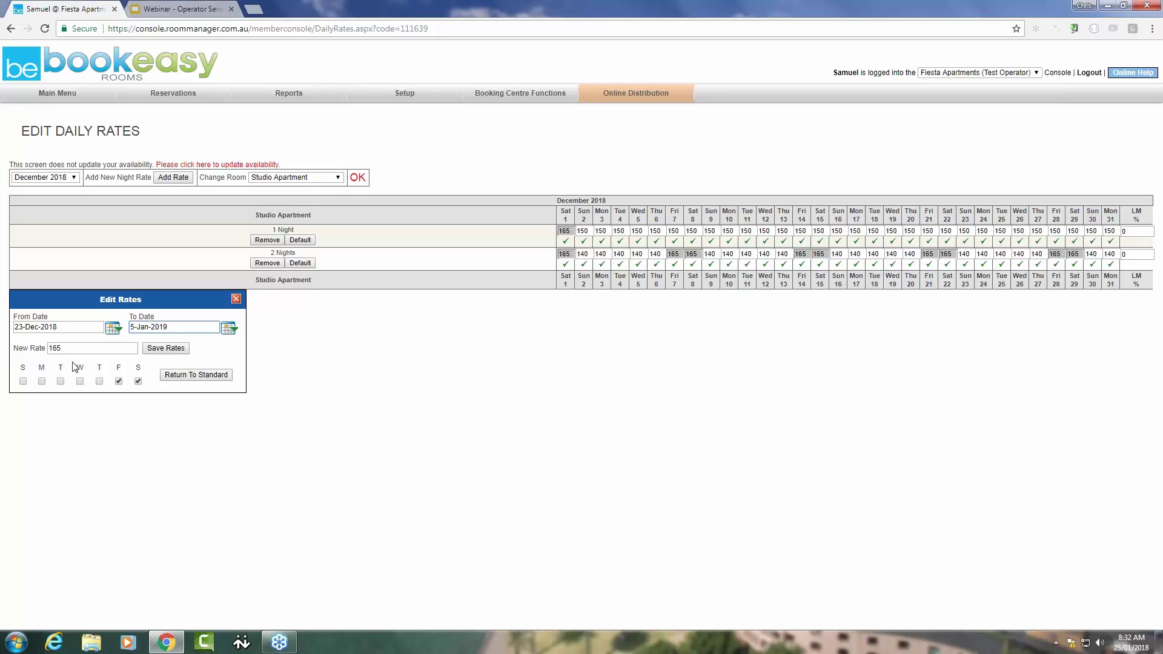
# Set the new 2 Nights rate to 200 for every day of the week and save it
pyautogui.doubleClick(55, 348)
pyautogui.write('200')
pyautogui.click(23, 381)
pyautogui.click(42, 382)
pyautogui.click(60, 381)
pyautogui.click(80, 381)
pyautogui.click(99, 381)
pyautogui.click(168, 349)
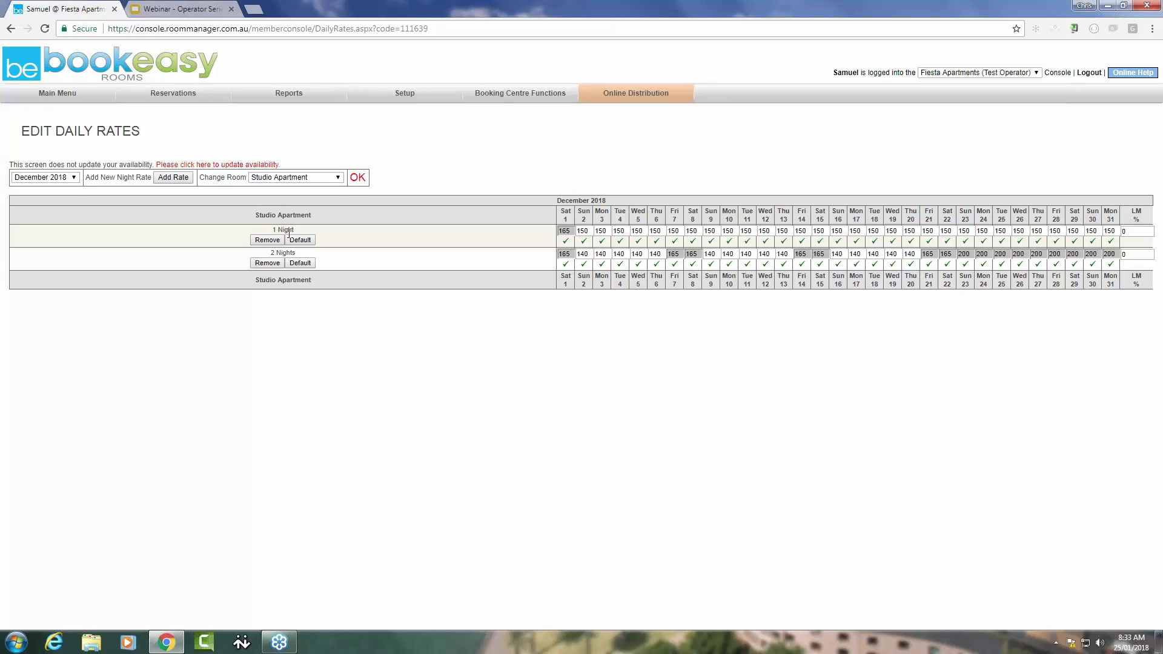
# Apply a stop sell to the Studio Apartment's 1 Night rate from 23-Dec-2018 to 5-Jan-2019 on all weekdays
pyautogui.click(876, 242)
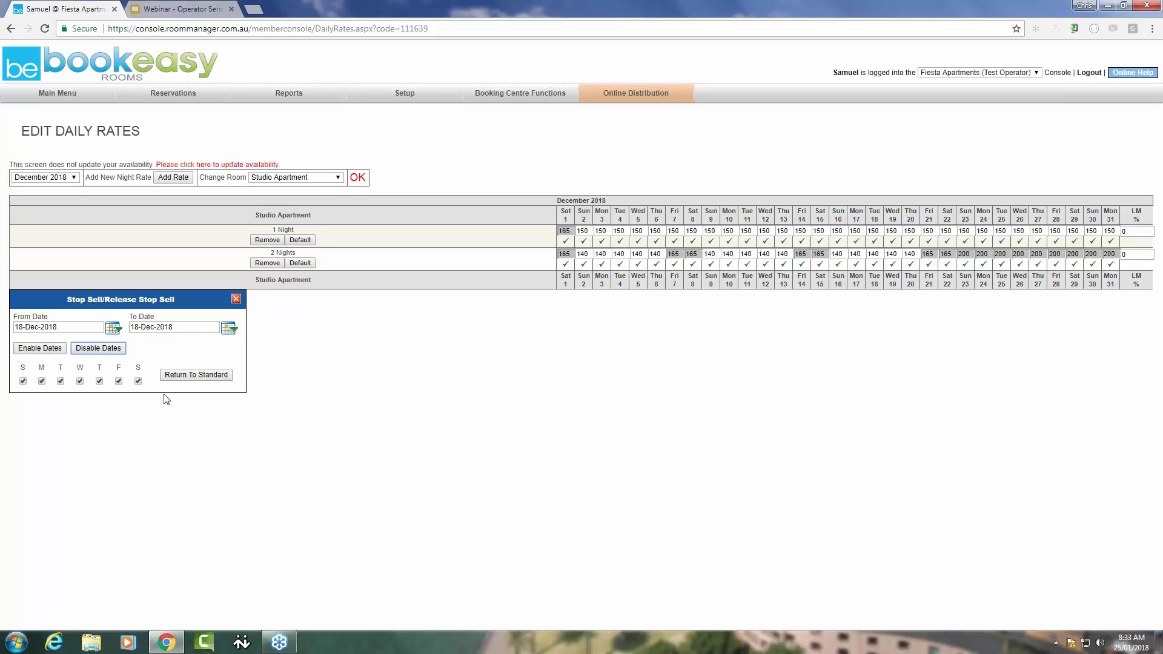
pyautogui.click(112, 328)
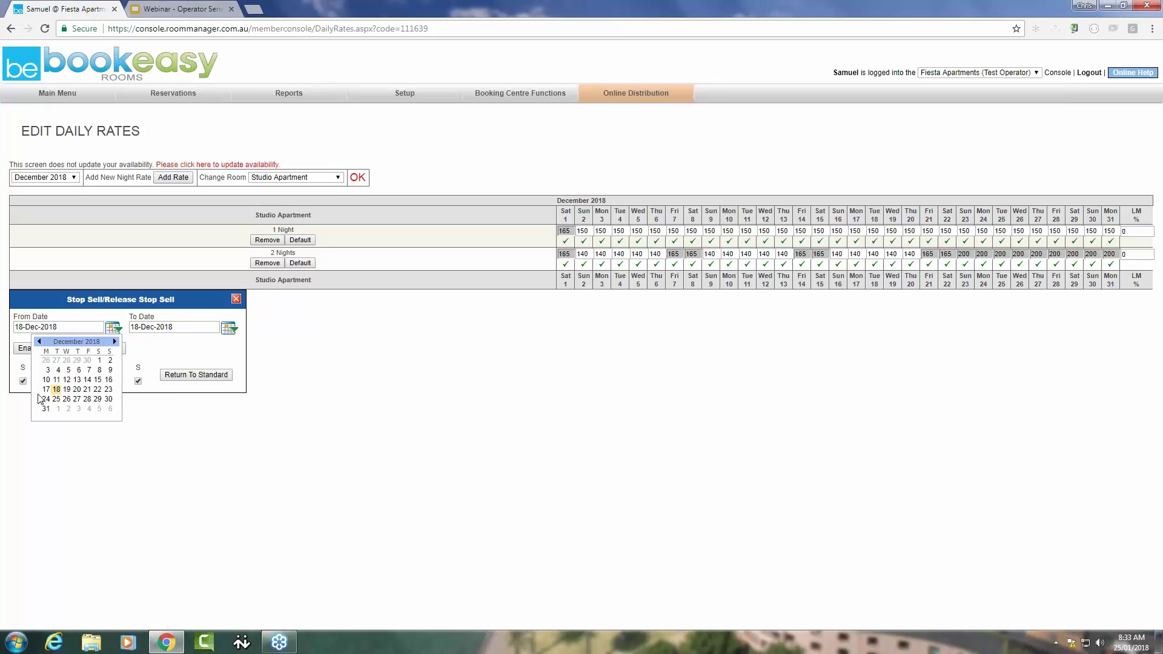
pyautogui.click(108, 389)
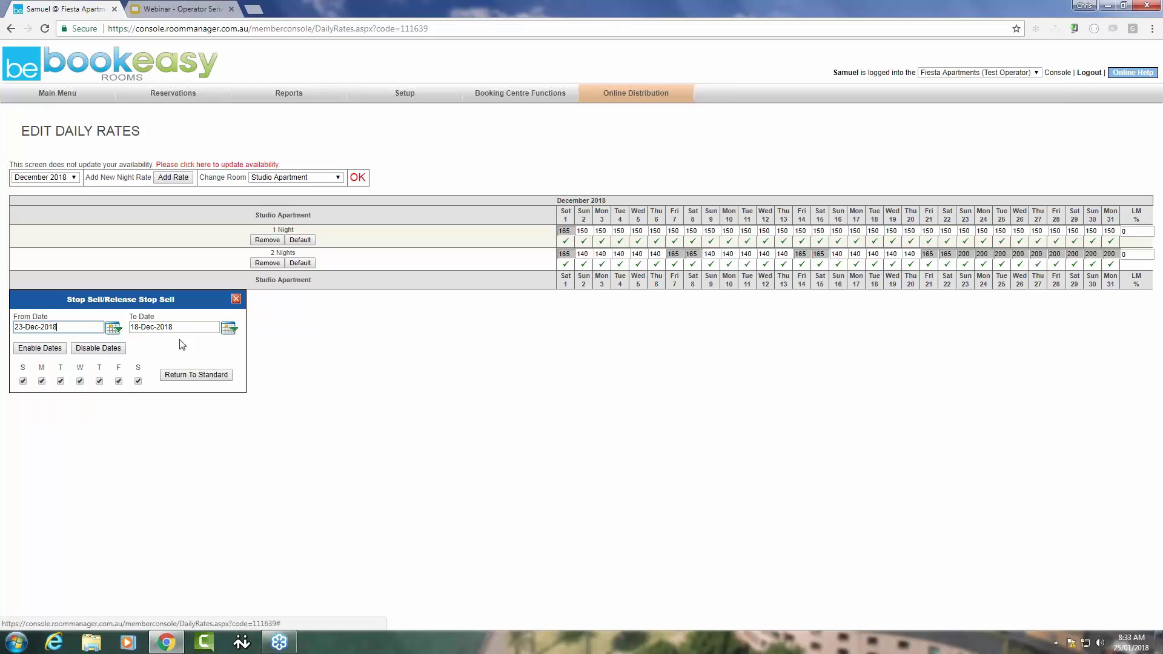
pyautogui.click(229, 328)
pyautogui.click(231, 342)
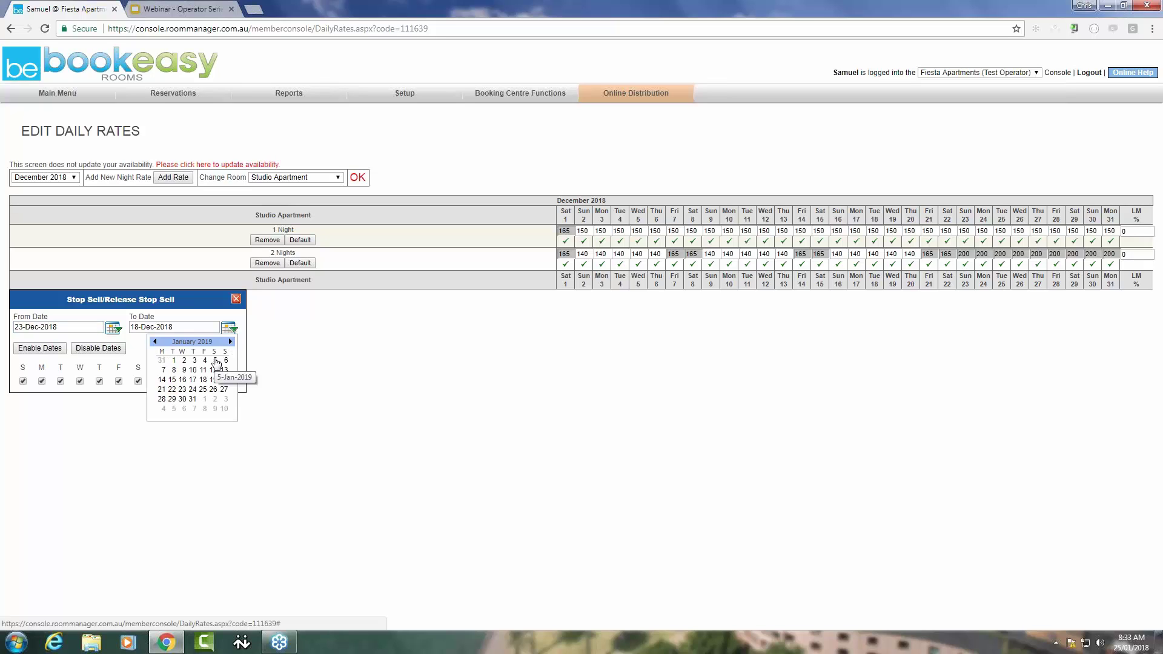
pyautogui.click(215, 361)
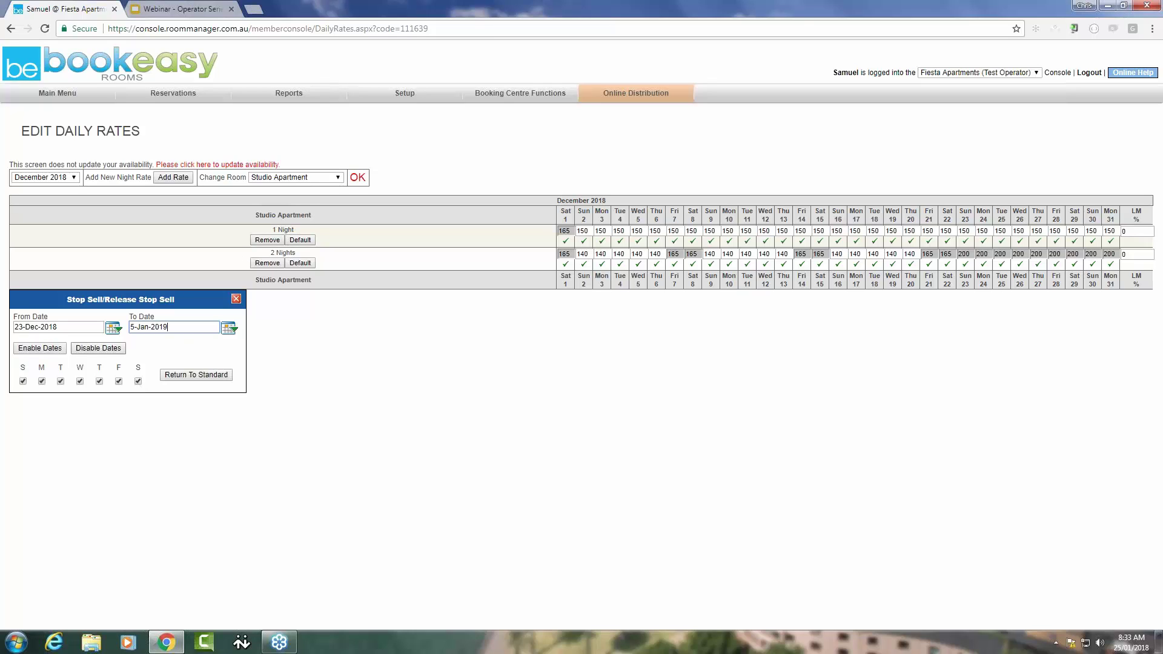
pyautogui.click(94, 350)
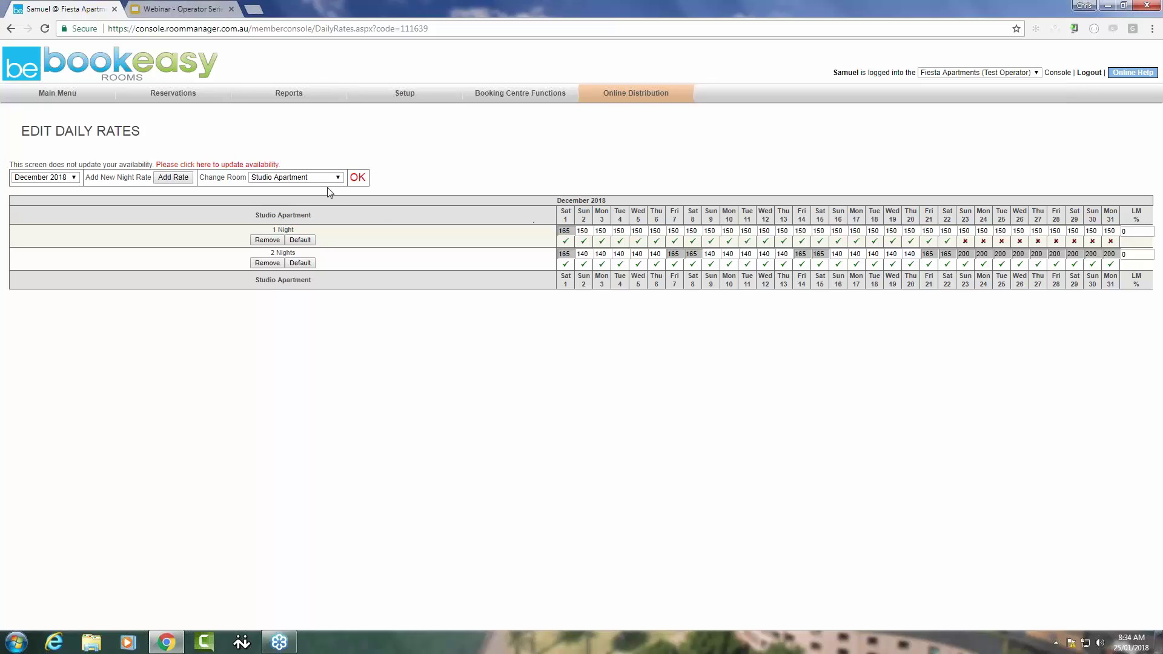
# Switch to the One Bedroom Apartment and create a nightly rate of 170 with a minimum of 5 nights
pyautogui.click(312, 178)
pyautogui.click(307, 198)
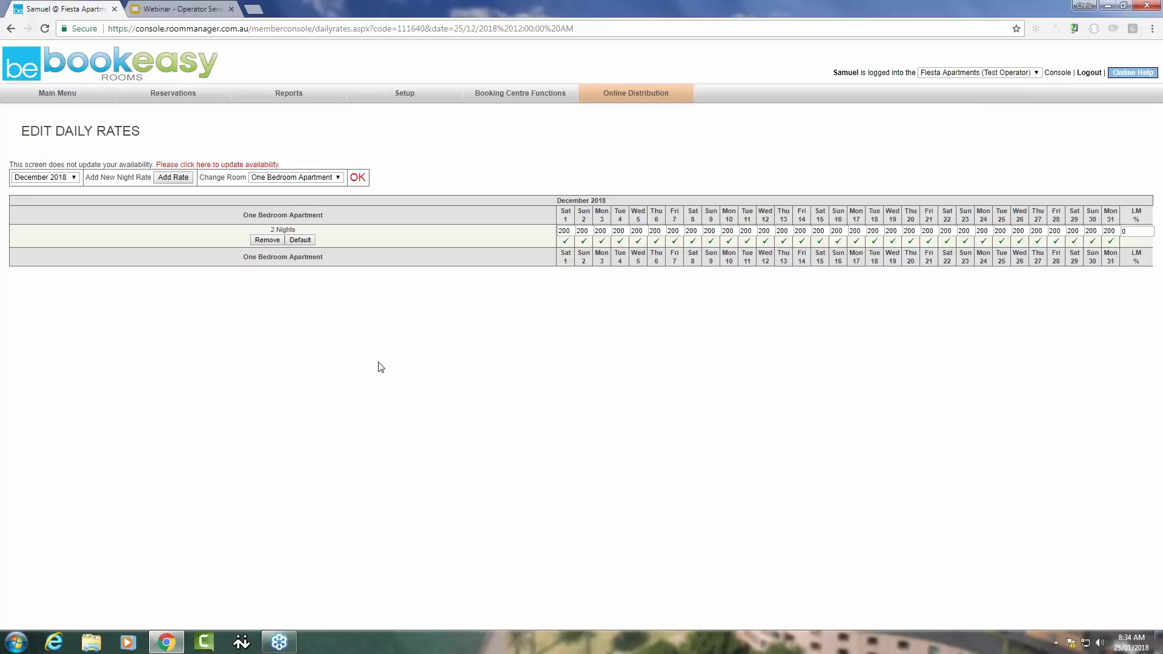
pyautogui.click(170, 179)
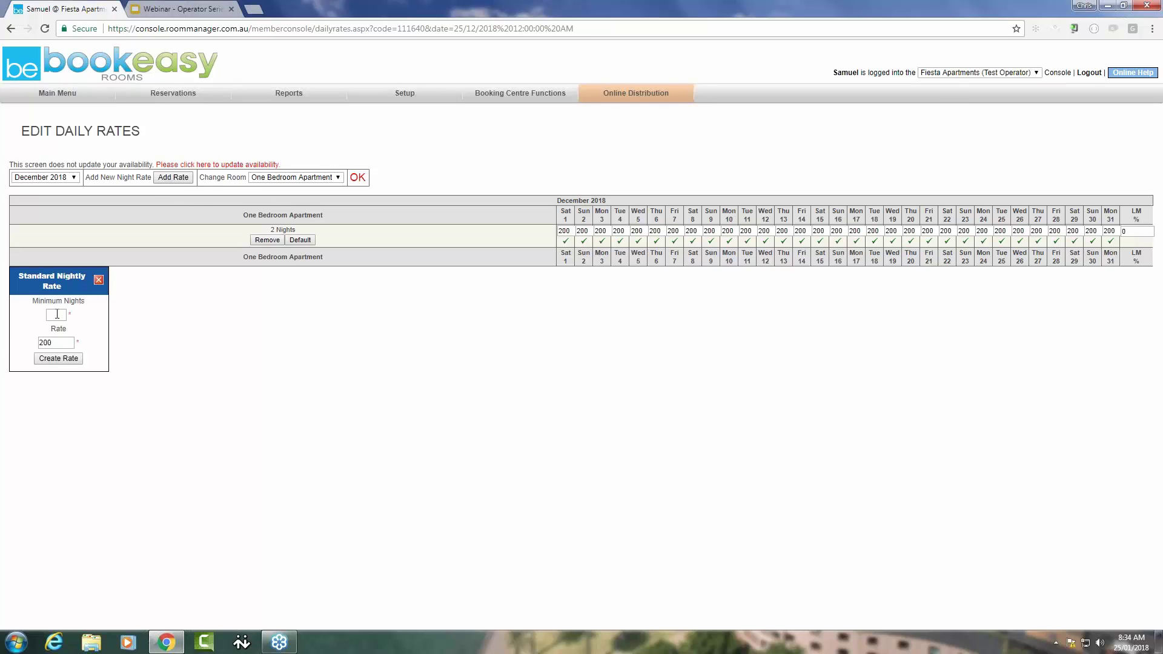
pyautogui.click(57, 314)
pyautogui.write('5')
pyautogui.press('Tab')
pyautogui.write('170')
pyautogui.click(59, 359)
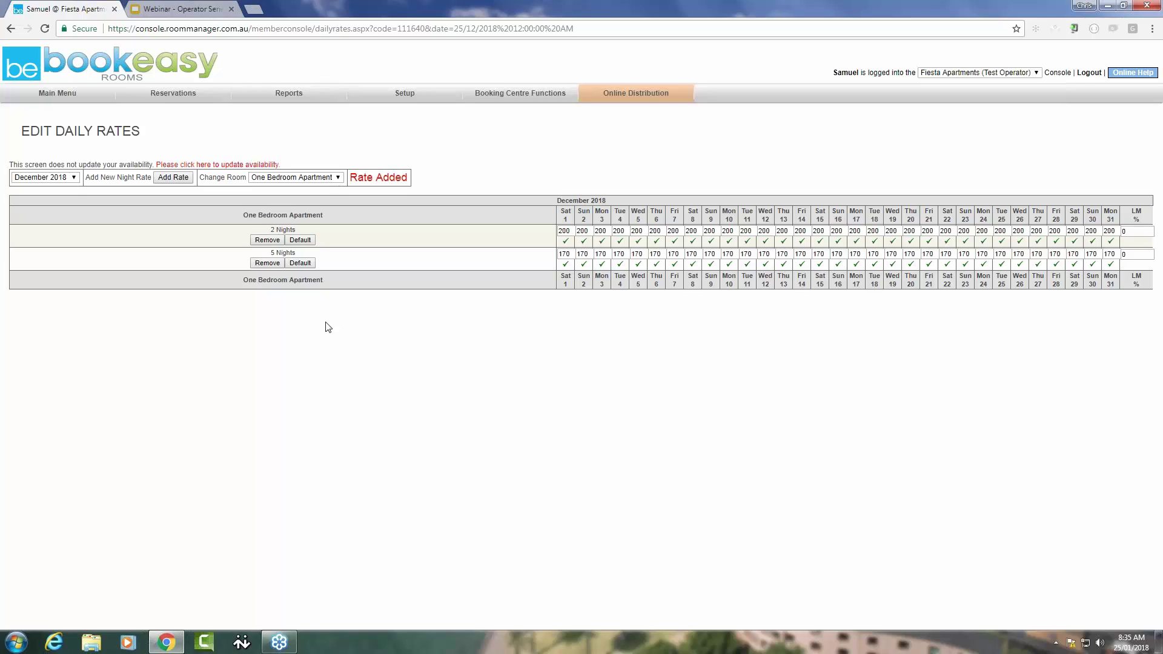
# Start a stop sell for the One Bedroom Apartment's 5 Nights rate covering 1-Jan-2018 to 31-Dec-2018
pyautogui.click(693, 266)
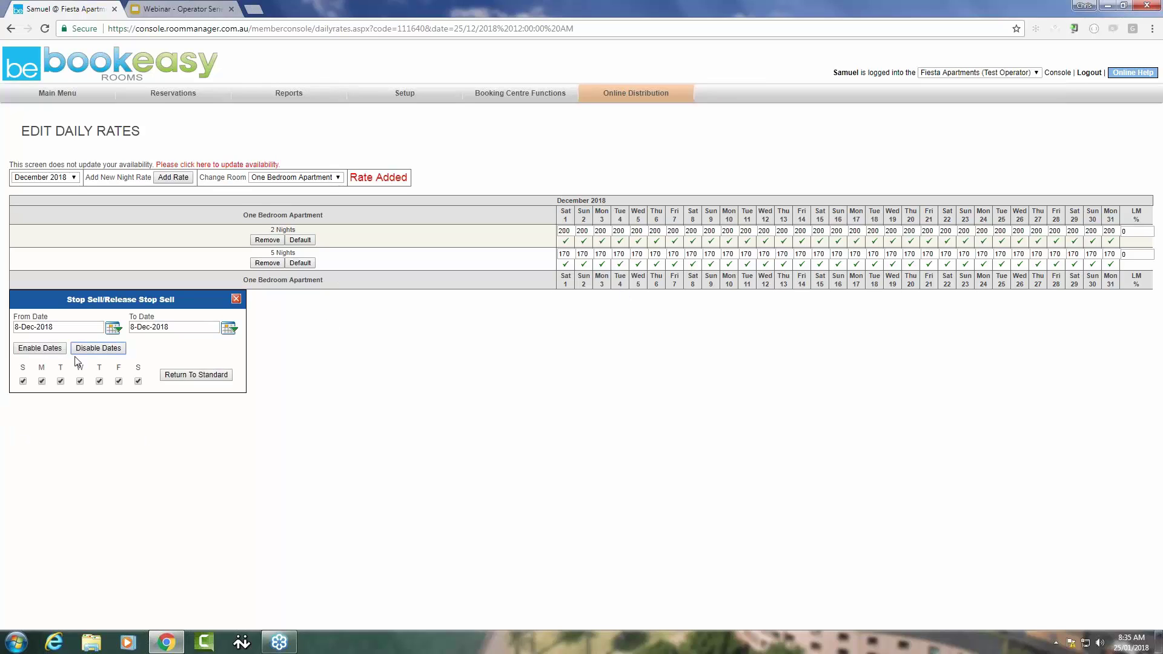
pyautogui.moveTo(63, 327); pyautogui.dragTo(14, 328)
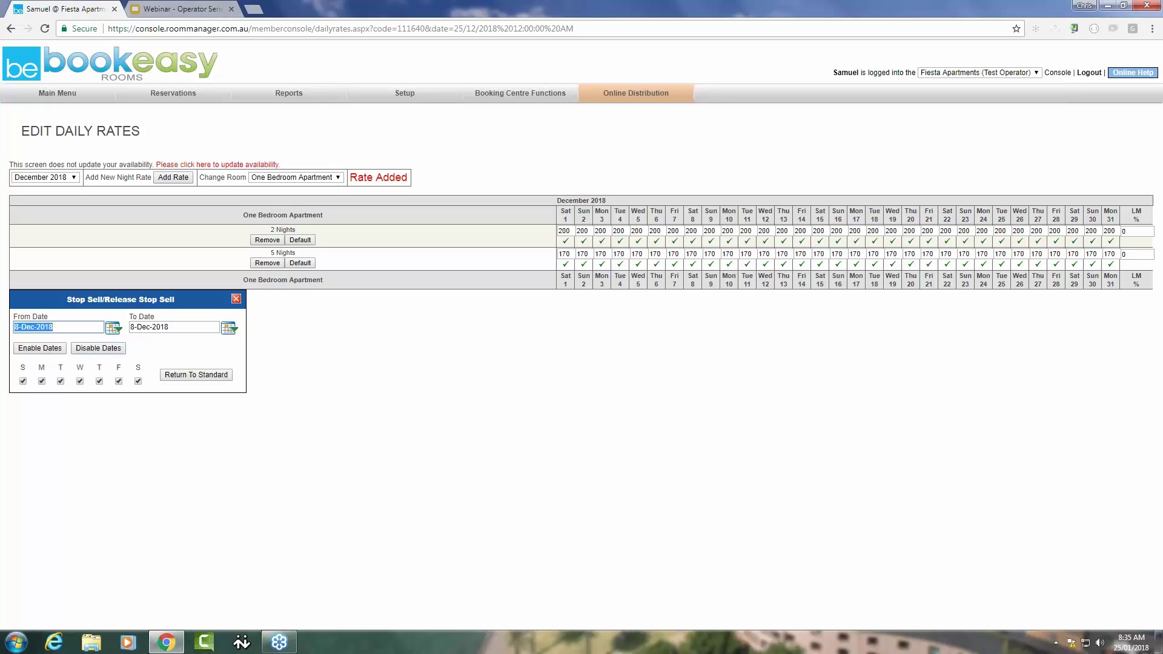
pyautogui.write('1-Jan-2018')
pyautogui.press('Tab')
pyautogui.write('31-')
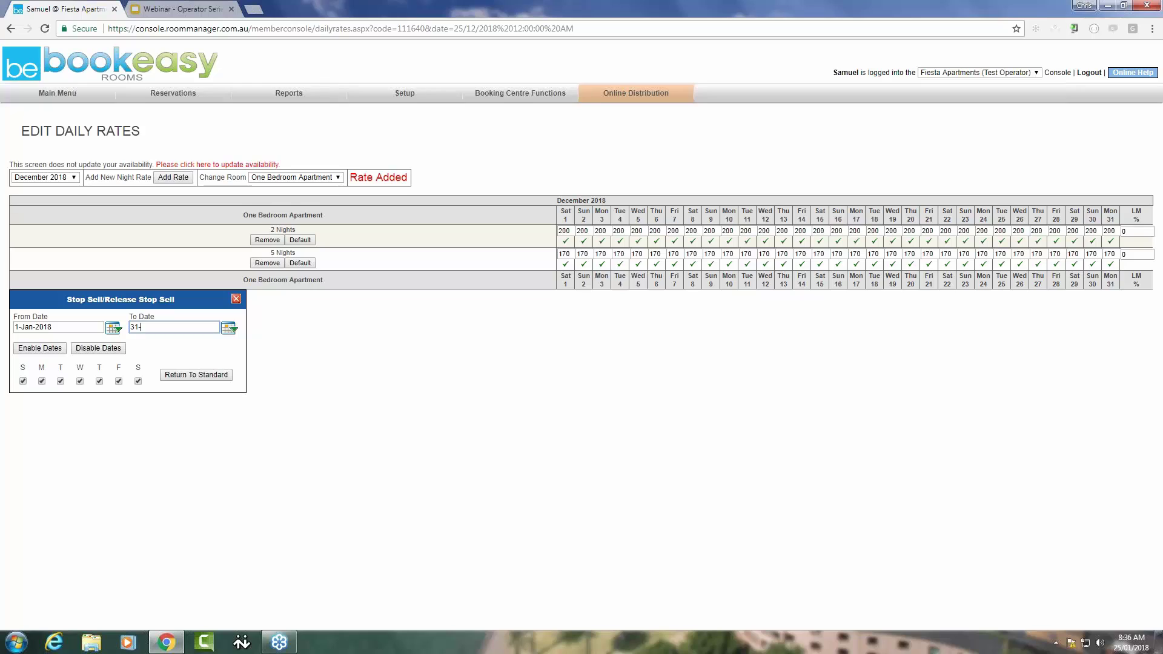
pyautogui.write('Dec-2018')
# Restrict the stop sell to Fridays only and disable those dates for the 5 Nights rate
pyautogui.click(23, 381)
pyautogui.click(42, 381)
pyautogui.click(60, 381)
pyautogui.click(80, 381)
pyautogui.click(99, 381)
pyautogui.click(138, 381)
pyautogui.click(109, 348)
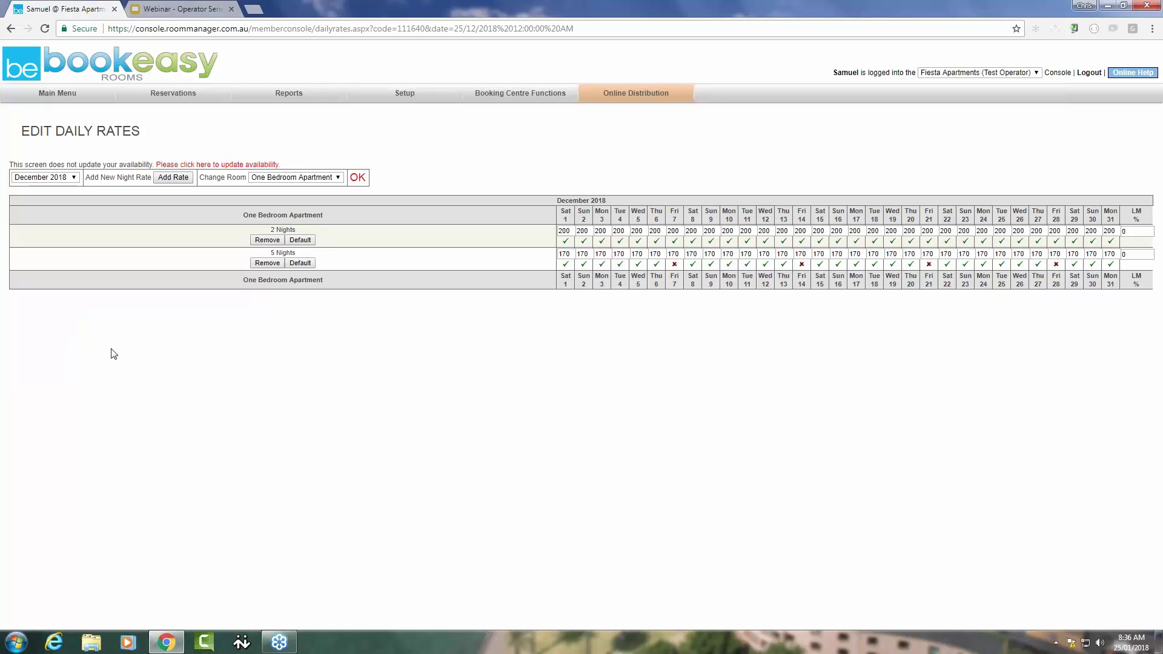